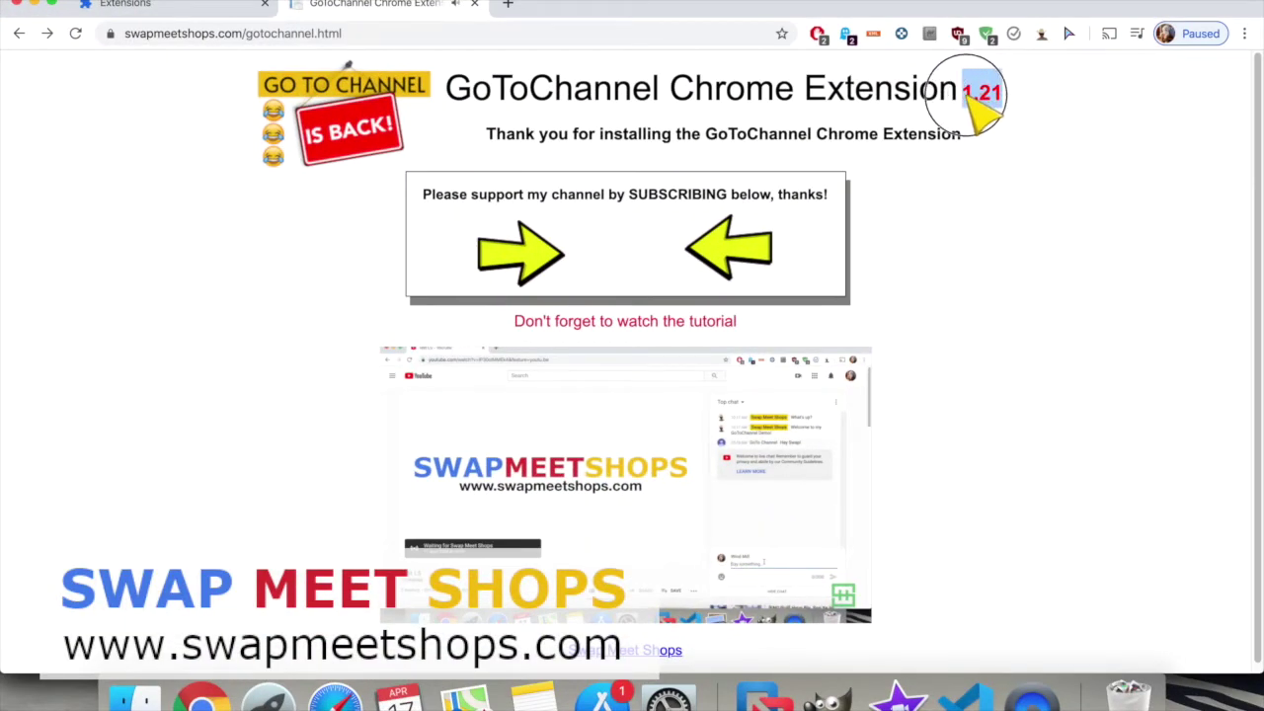
Search YouTube for 'kevin adamas' and open the Kevin Adamas Vlogs live stream '42nd LS'
{"action": "left_click", "coordinate": [1013, 101]}
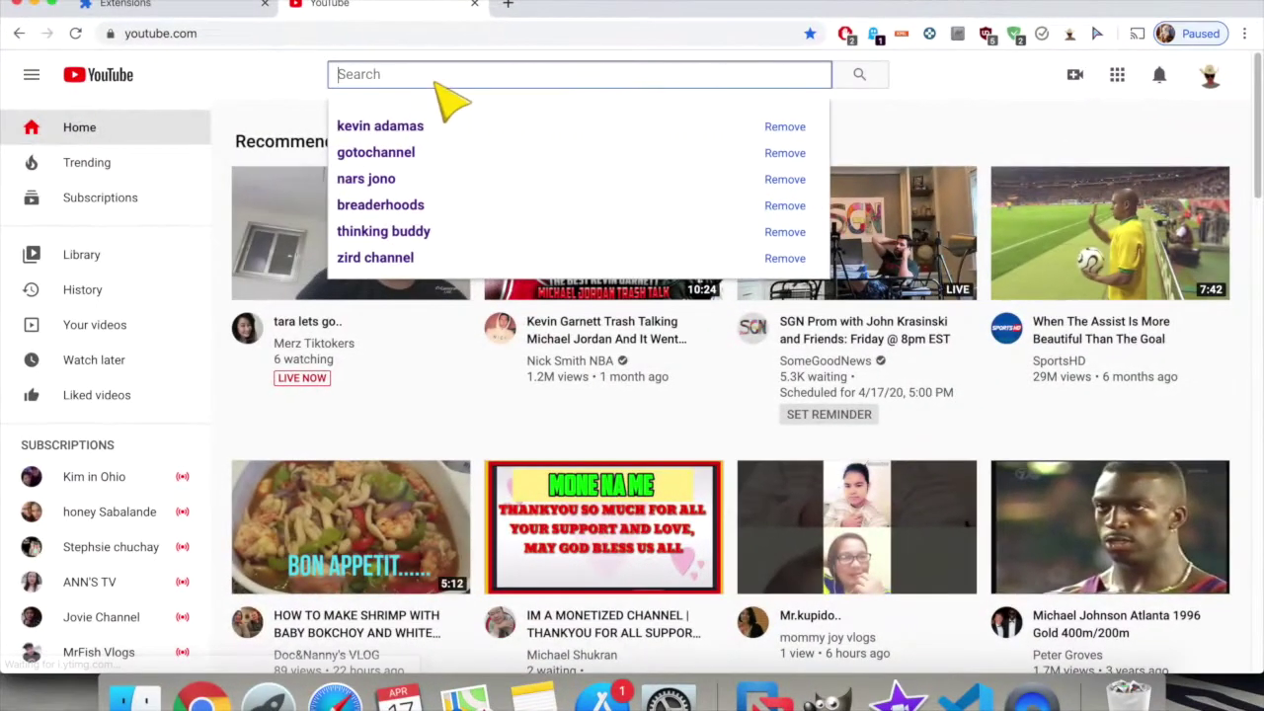
{"action": "type", "text": "kevi"}
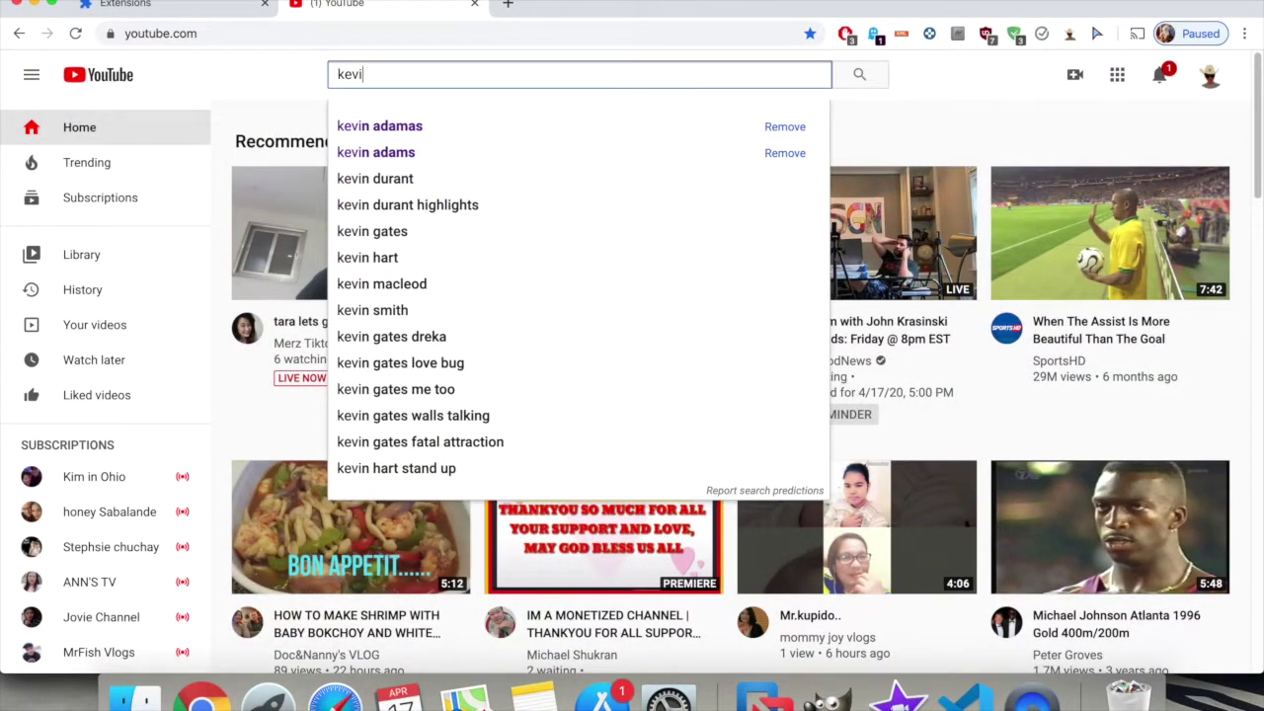
{"action": "key", "text": "Down"}
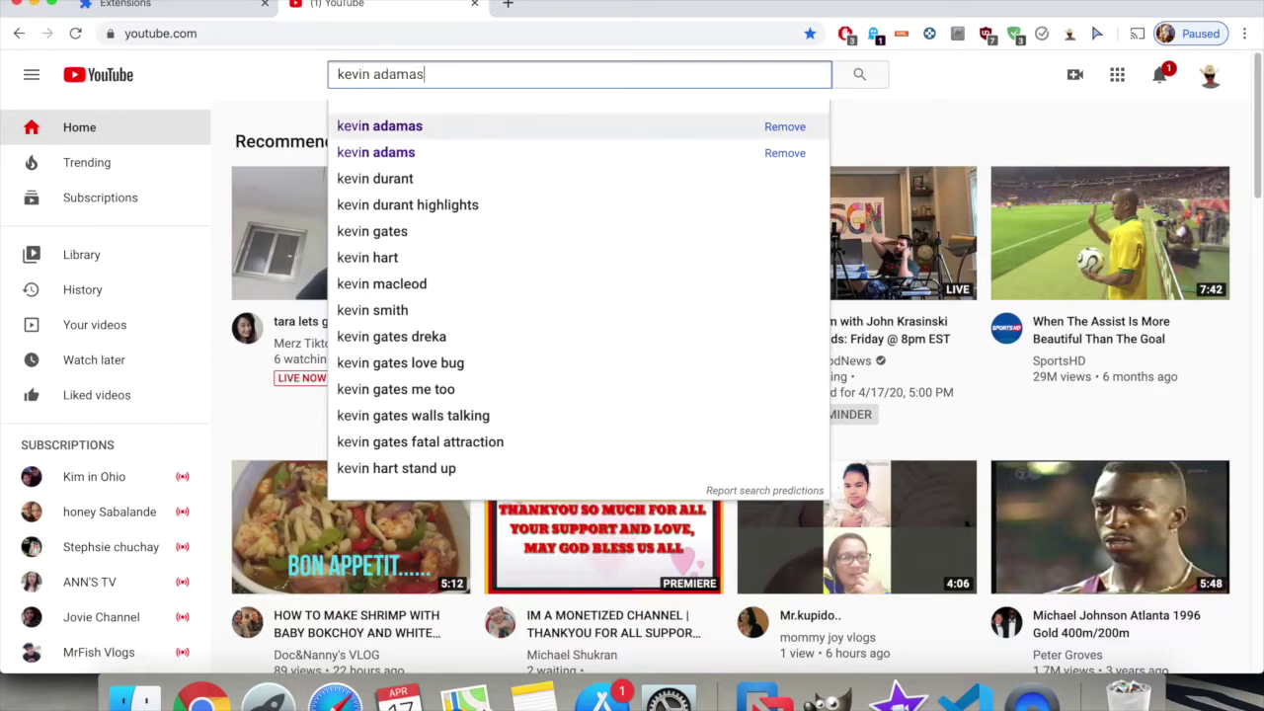
{"action": "key", "text": "Return"}
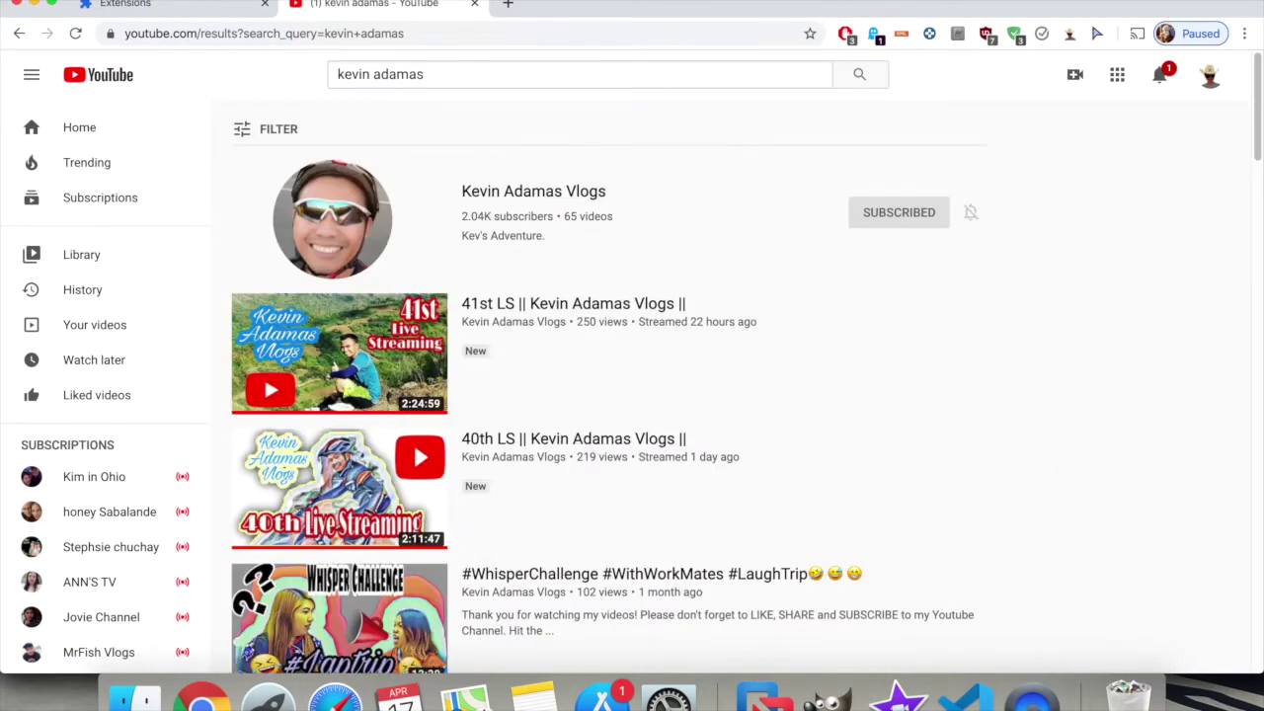
{"action": "left_click", "coordinate": [370, 225]}
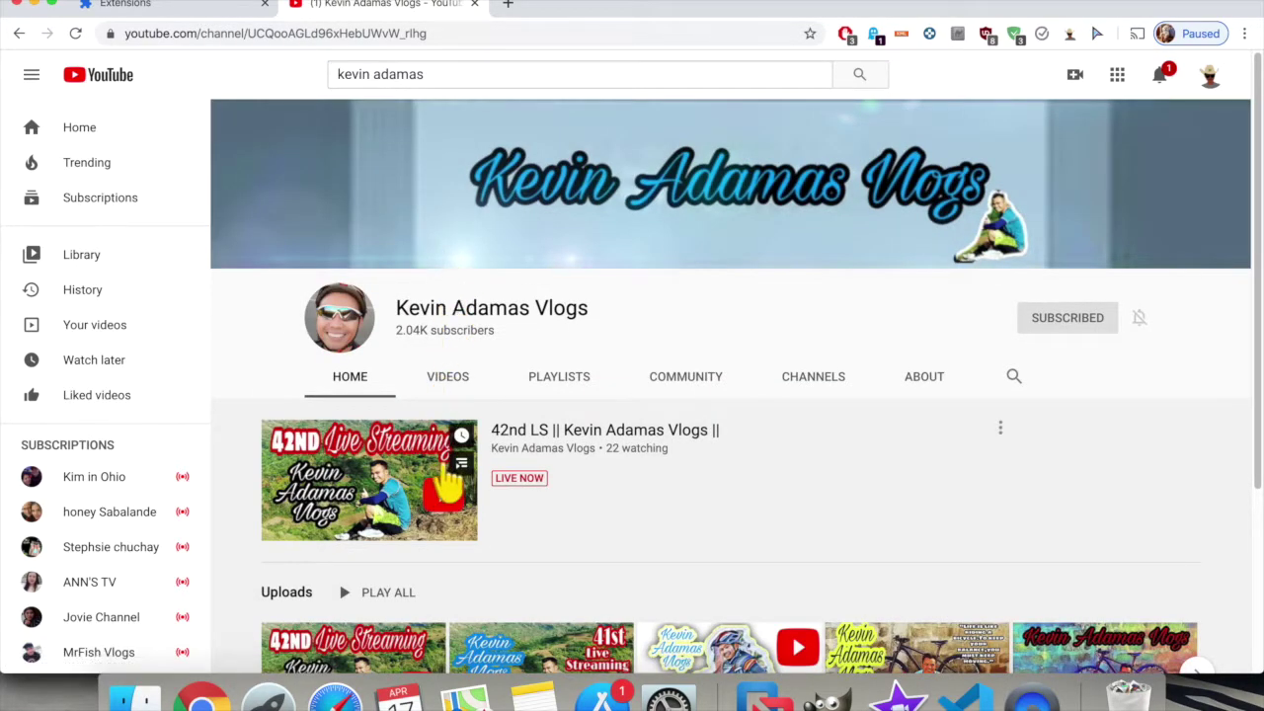
{"action": "left_click", "coordinate": [391, 464]}
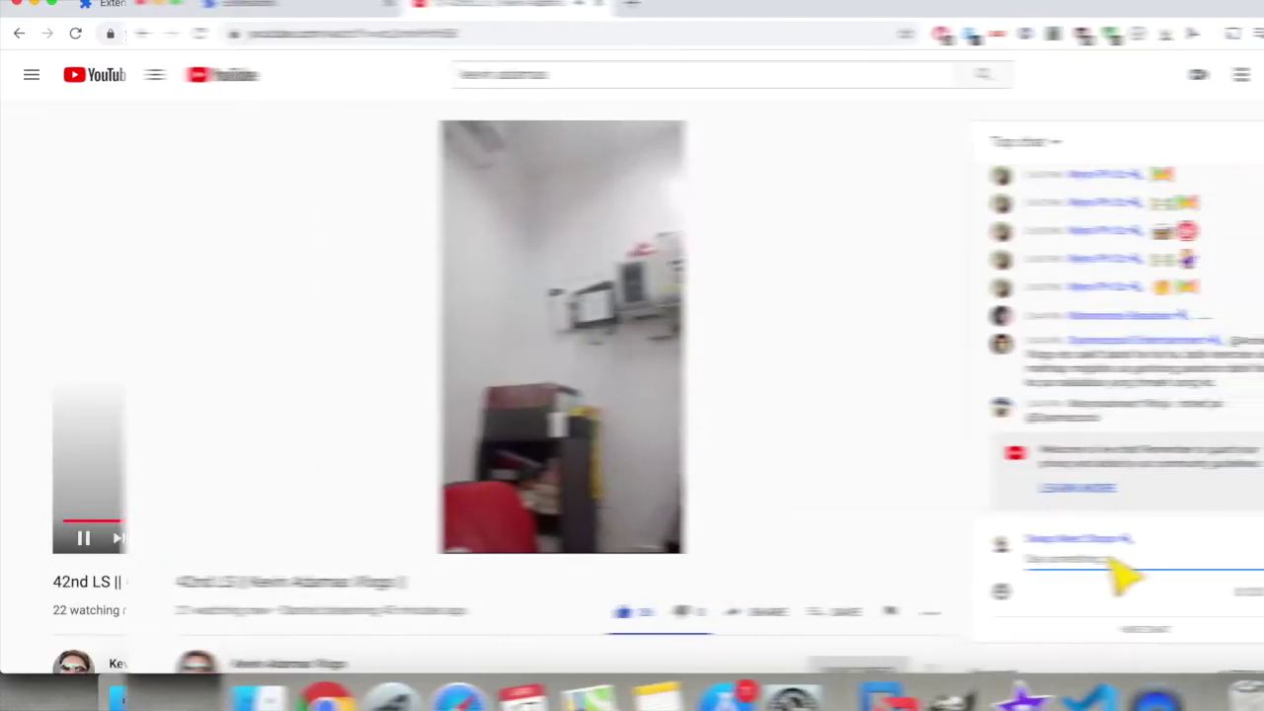
{"action": "left_click", "coordinate": [984, 558]}
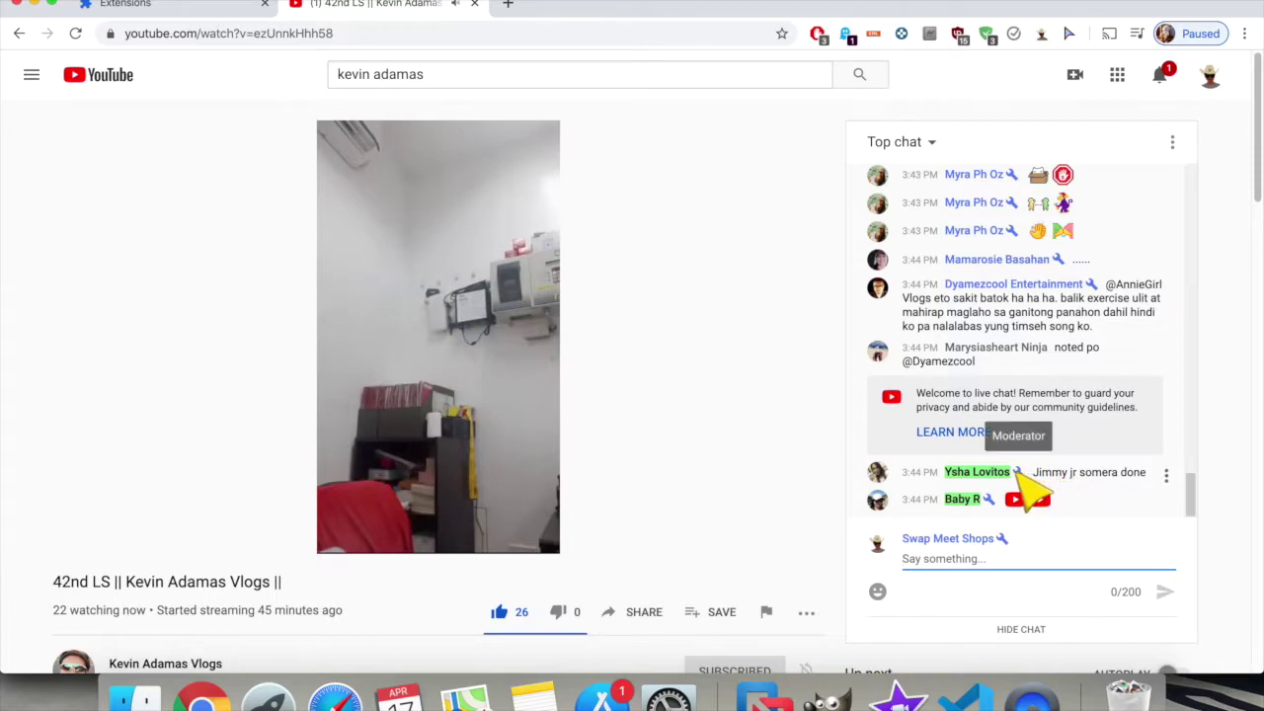
{"action": "mouse_move", "coordinate": [997, 500]}
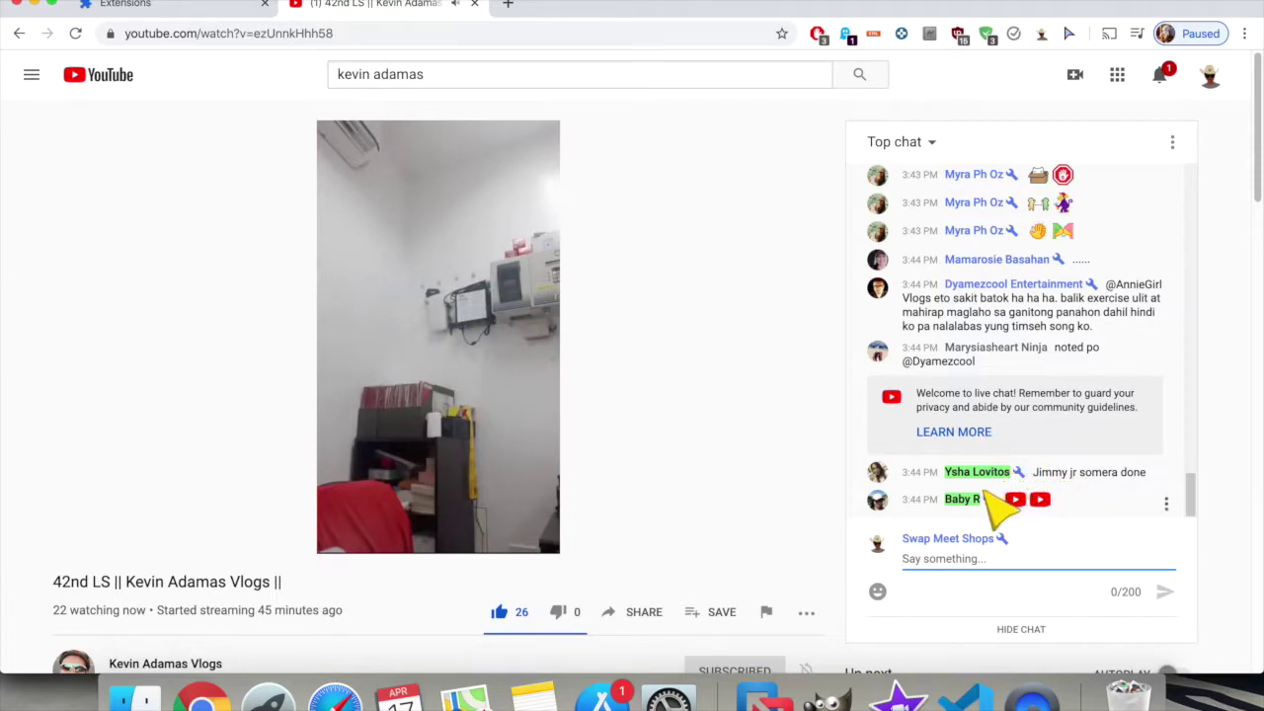
Watch the chat's light-green highlighted channel names, then bring up the GoToChannel extension menu
{"action": "left_click", "coordinate": [1233, 470]}
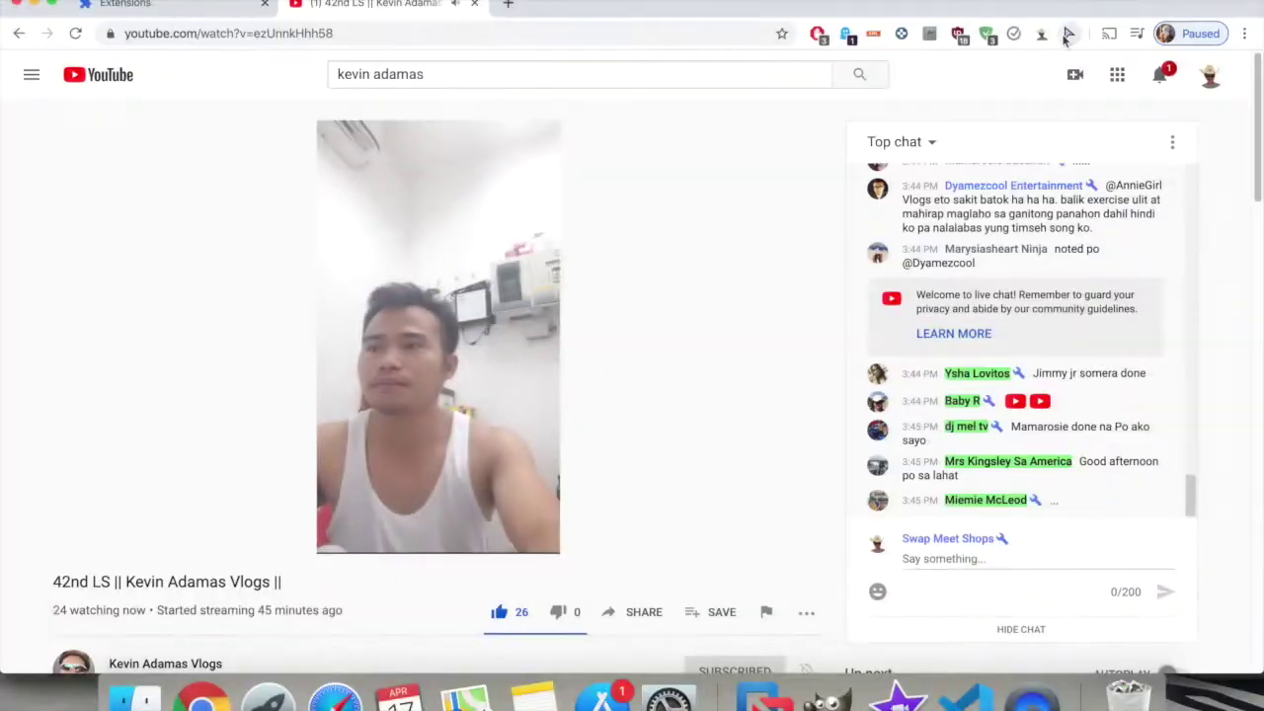
{"action": "right_click", "coordinate": [1043, 36]}
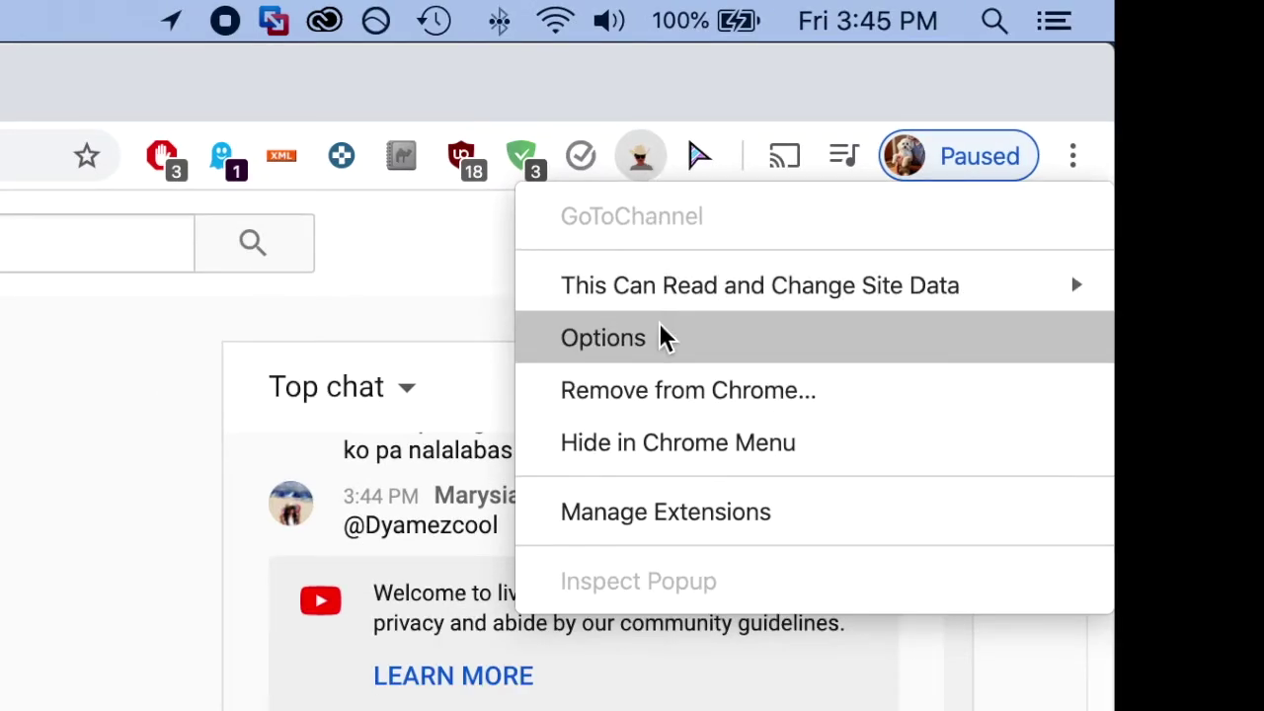
Open GoToChannel Options showing the light green highlight and black text colours
{"action": "left_click", "coordinate": [664, 338]}
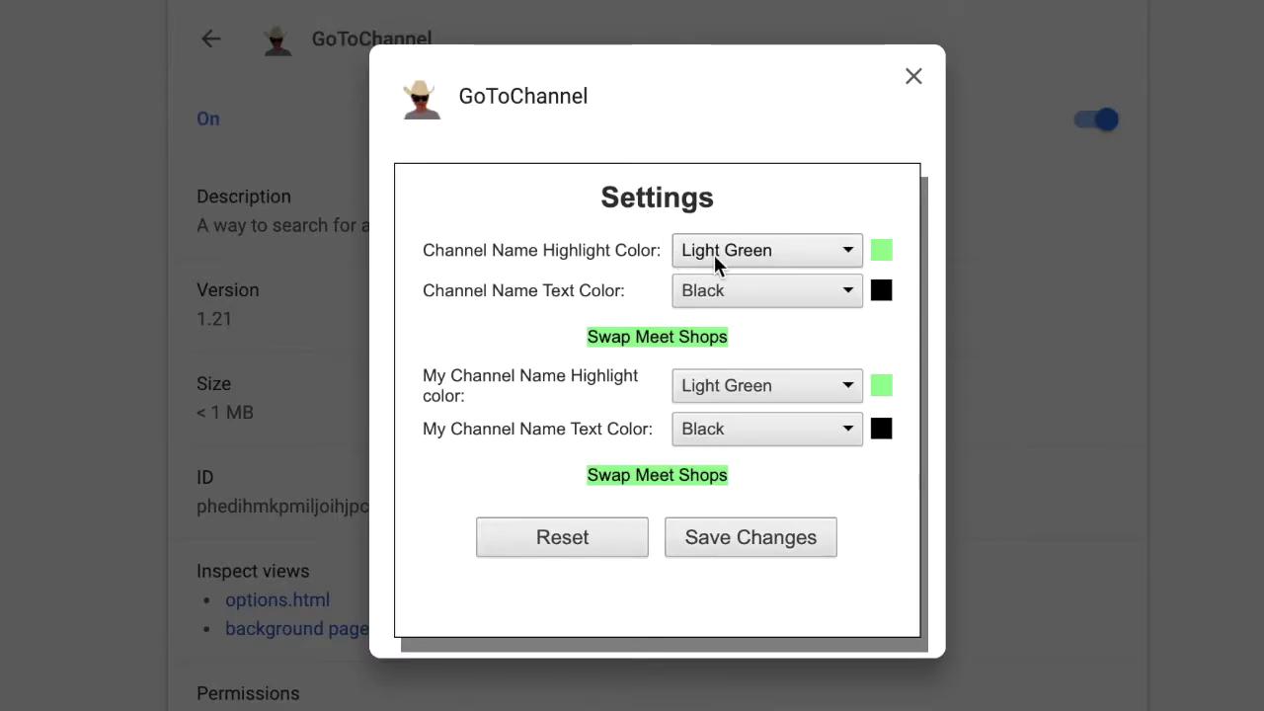
Set the channel name highlight to Red and the channel name text to White
{"action": "left_click", "coordinate": [714, 255]}
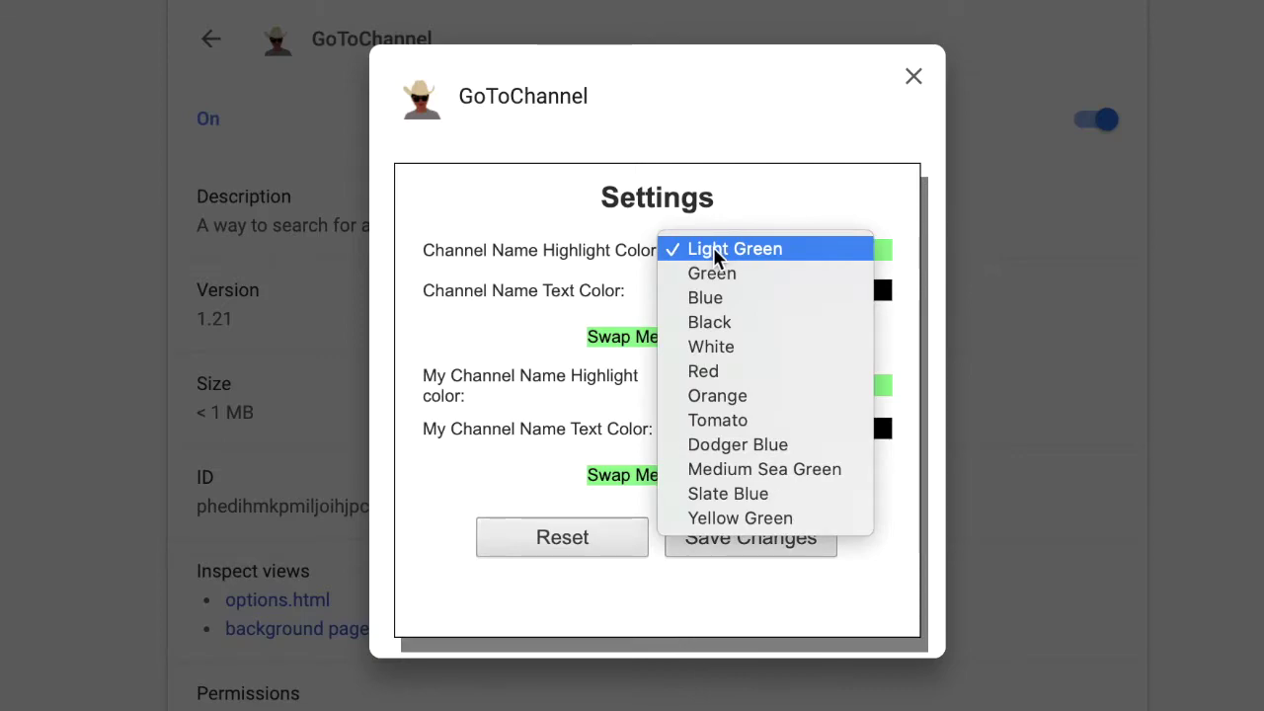
{"action": "left_click", "coordinate": [746, 371]}
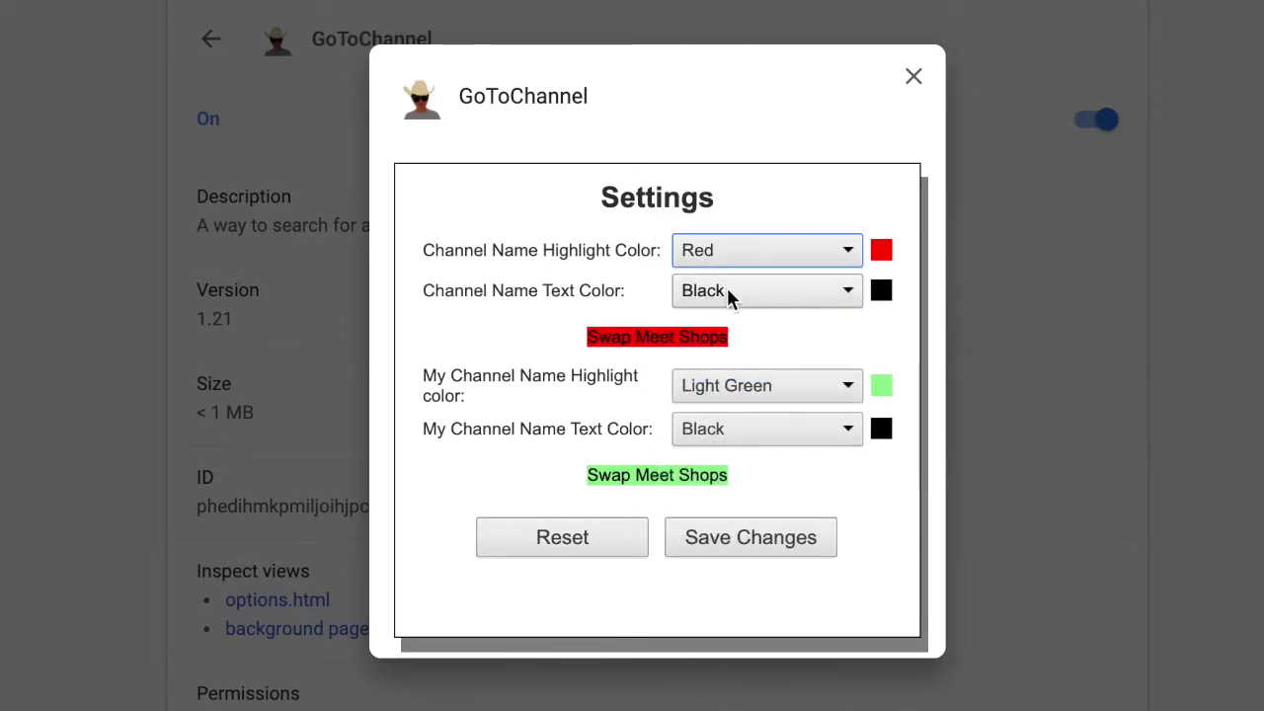
{"action": "left_click", "coordinate": [728, 290]}
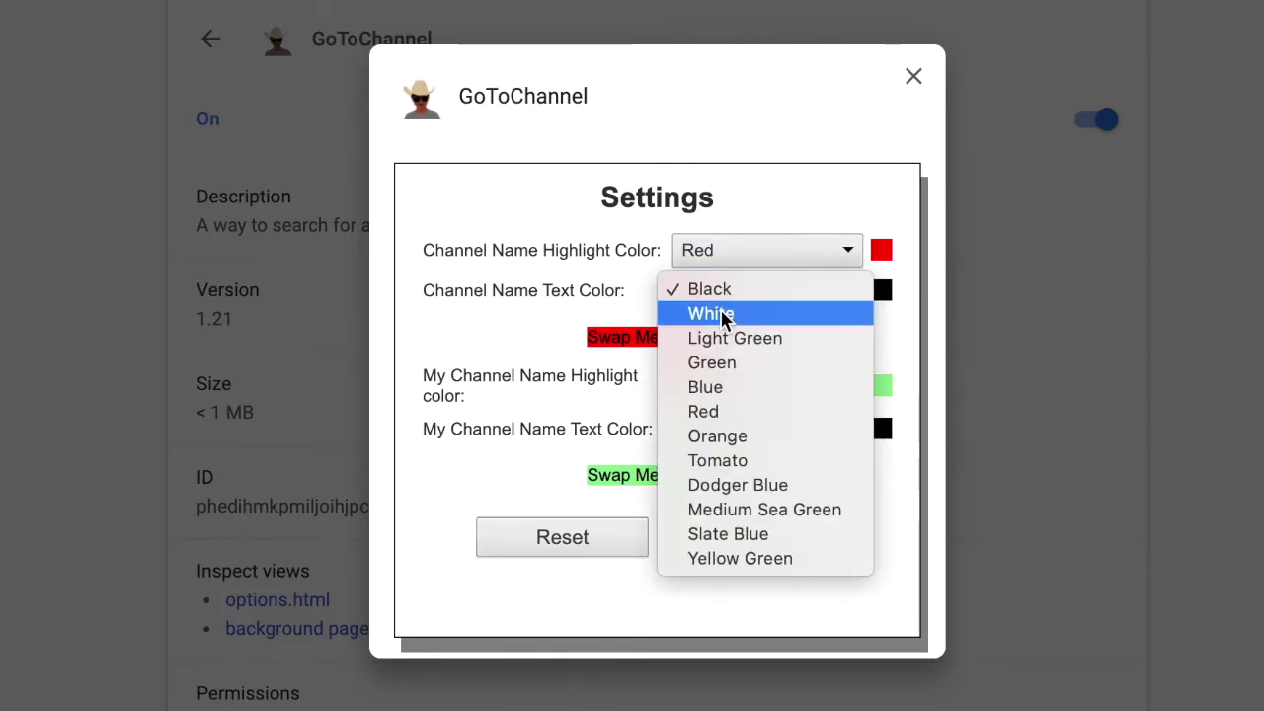
{"action": "left_click", "coordinate": [719, 314]}
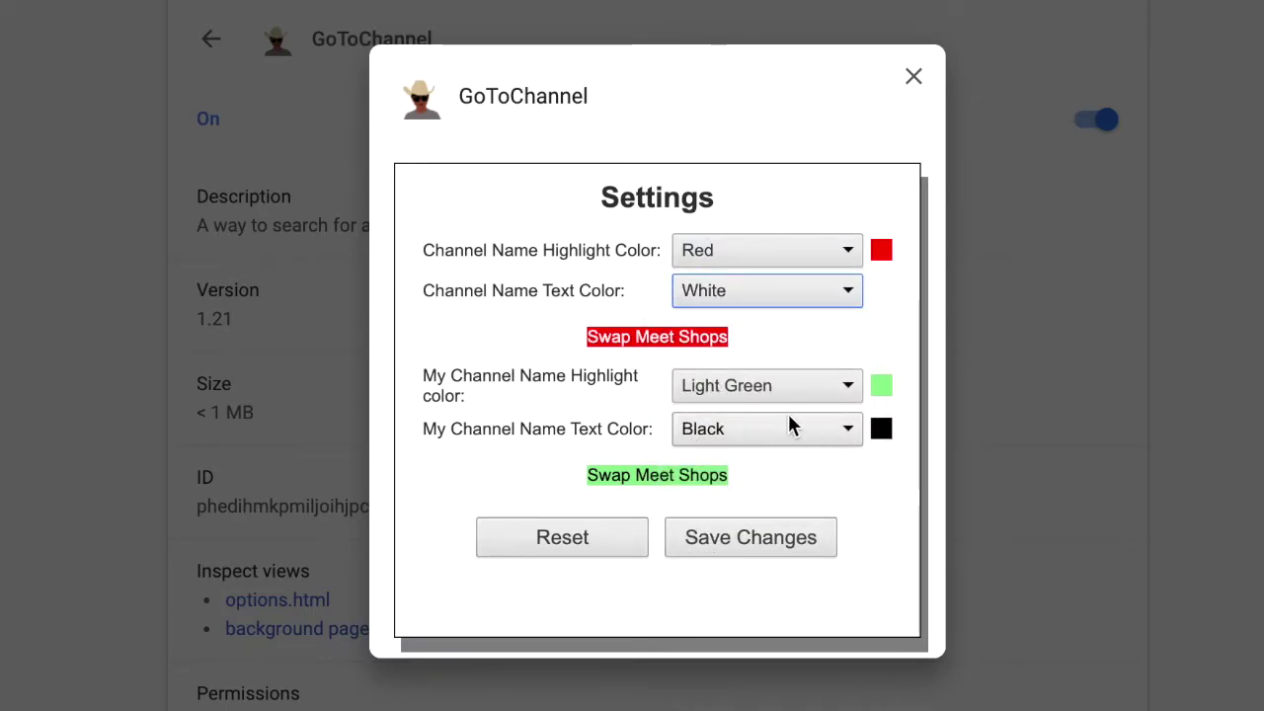
Give my own name a Yellow Green highlight with Blue text, then save and close the settings
{"action": "left_click", "coordinate": [769, 393]}
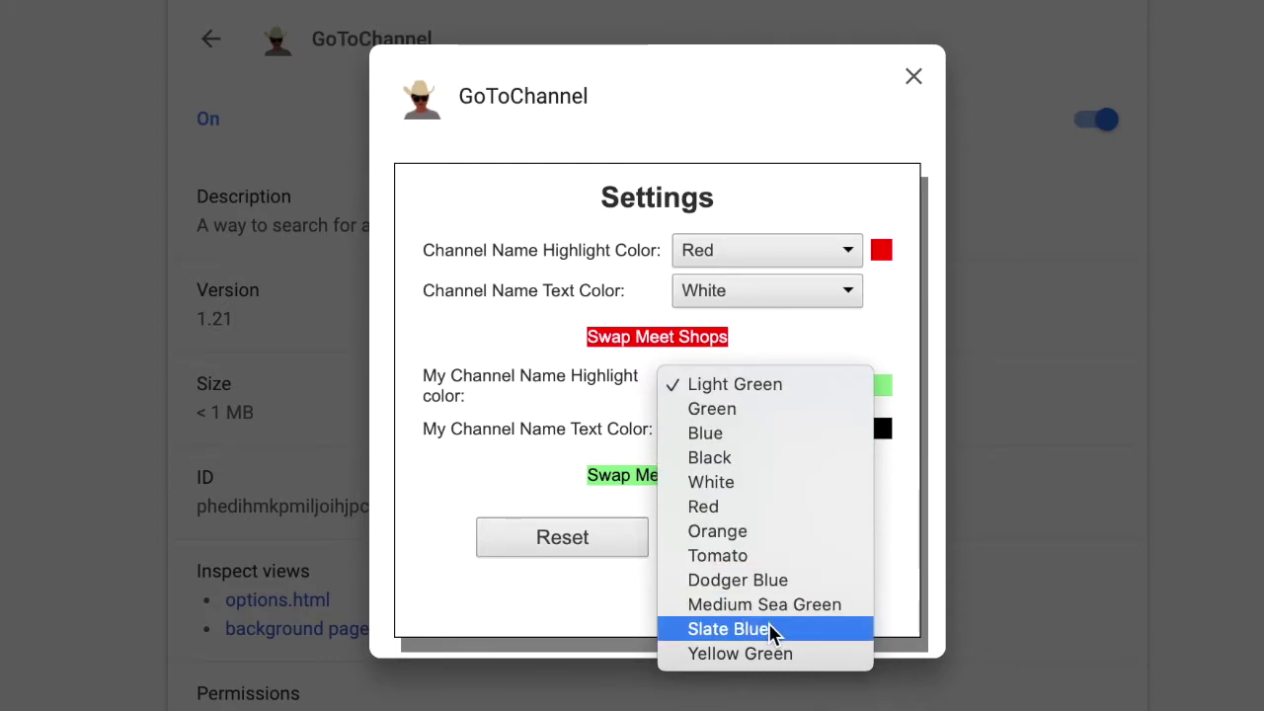
{"action": "left_click", "coordinate": [770, 654]}
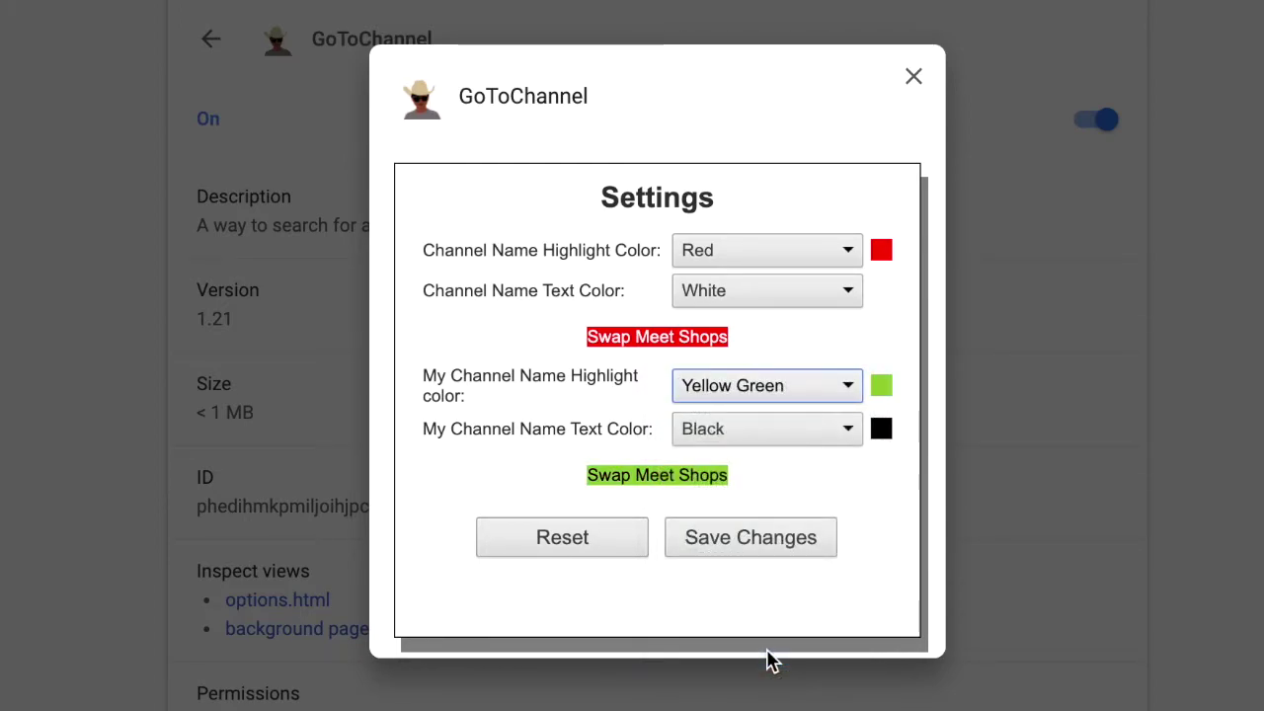
{"action": "left_click", "coordinate": [743, 428]}
{"action": "left_click", "coordinate": [740, 447]}
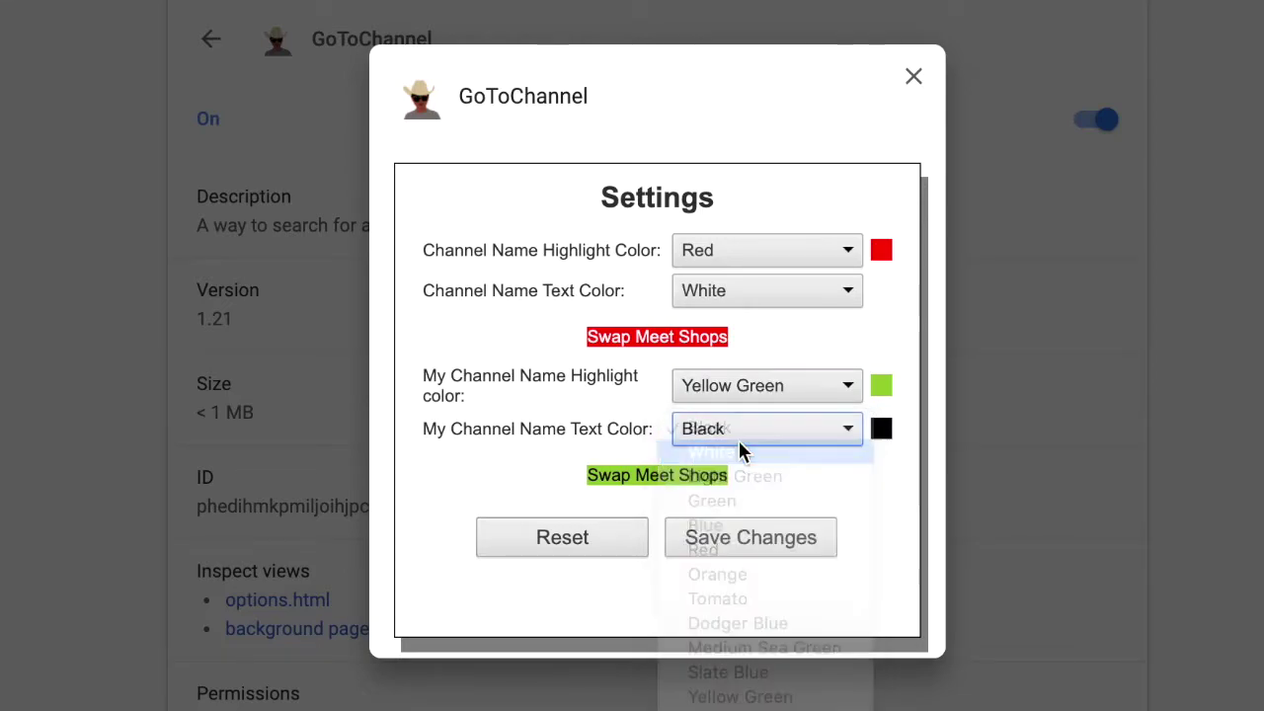
{"action": "left_click", "coordinate": [756, 425]}
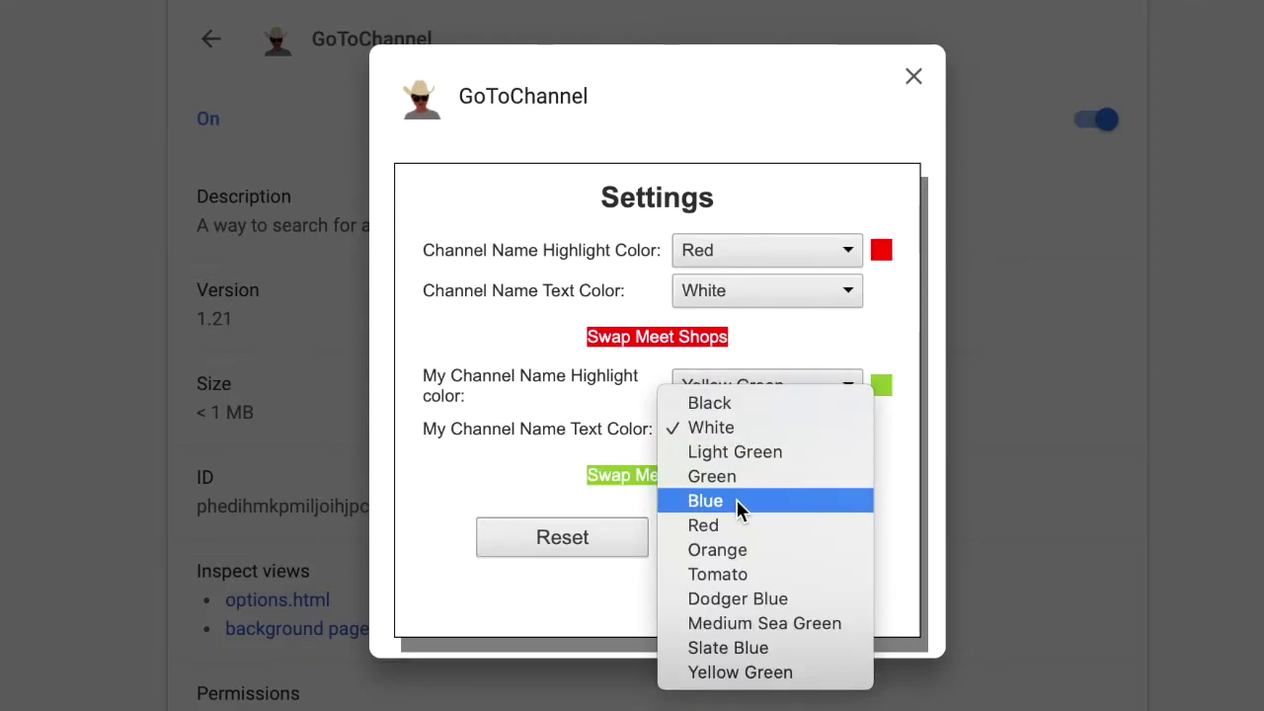
{"action": "left_click", "coordinate": [736, 501]}
{"action": "left_click", "coordinate": [736, 427]}
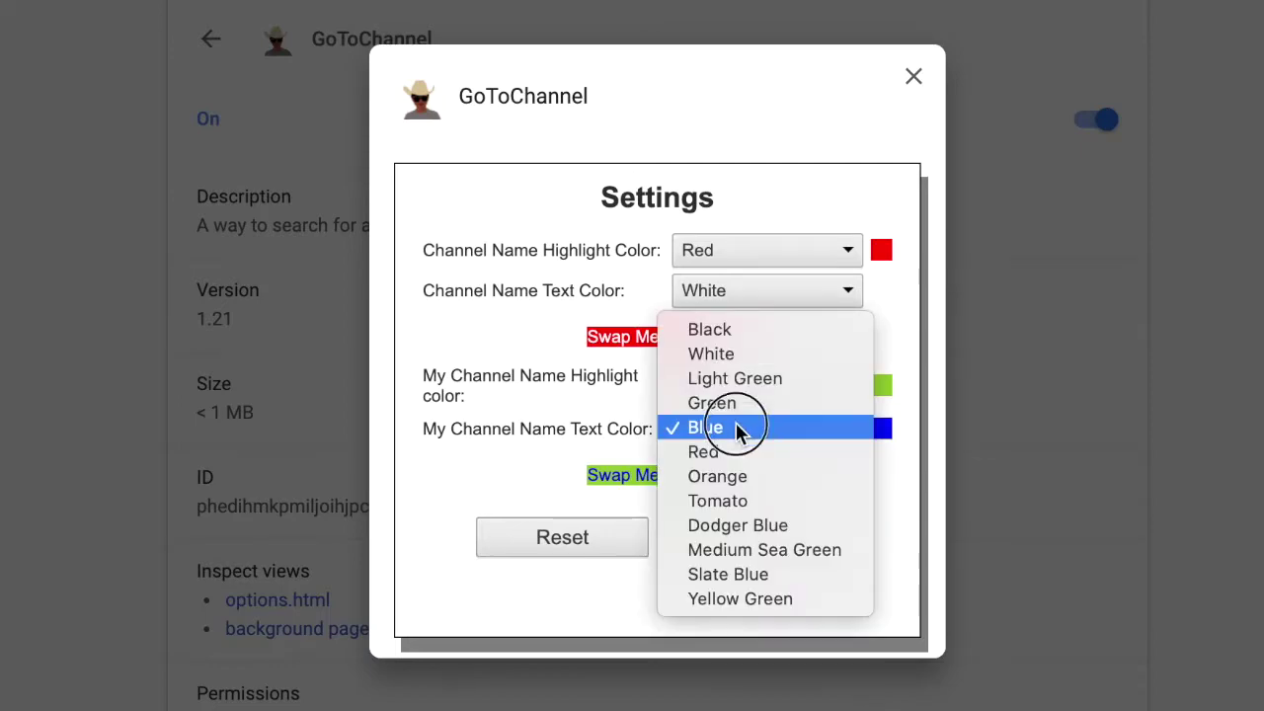
{"action": "left_click", "coordinate": [737, 449]}
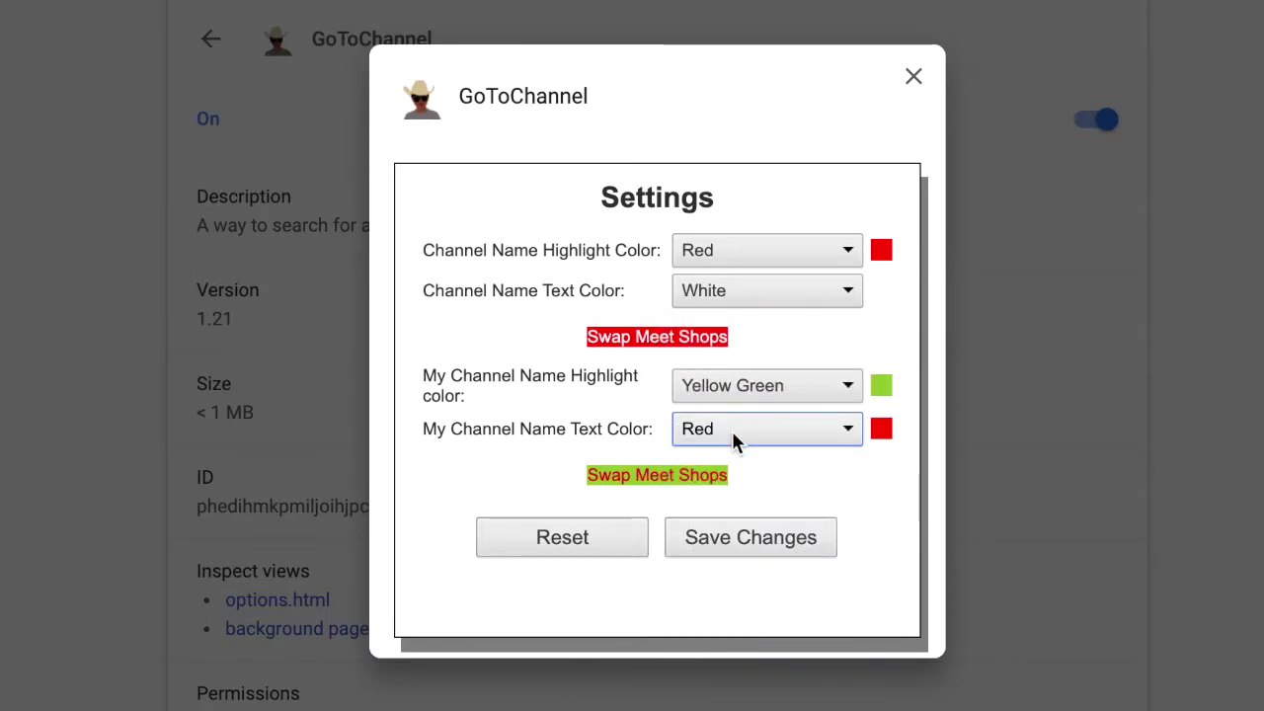
{"action": "left_click", "coordinate": [731, 431]}
{"action": "left_click", "coordinate": [725, 403]}
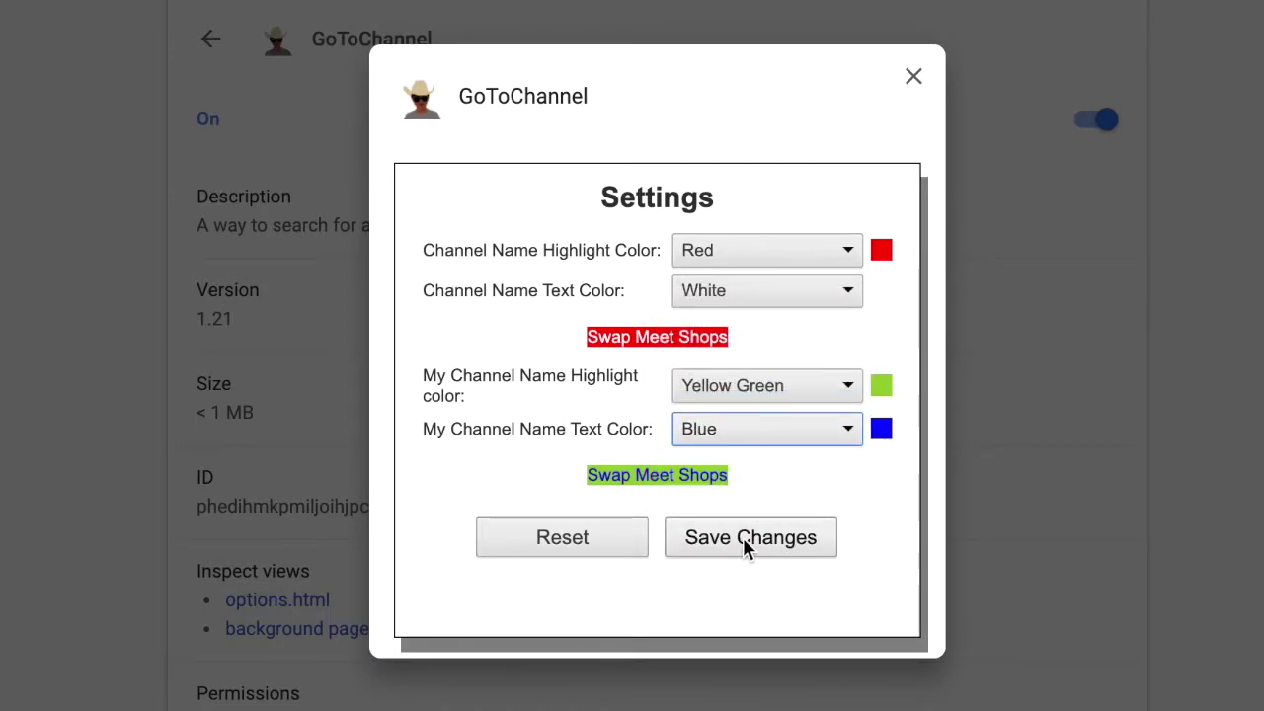
{"action": "left_click", "coordinate": [743, 543]}
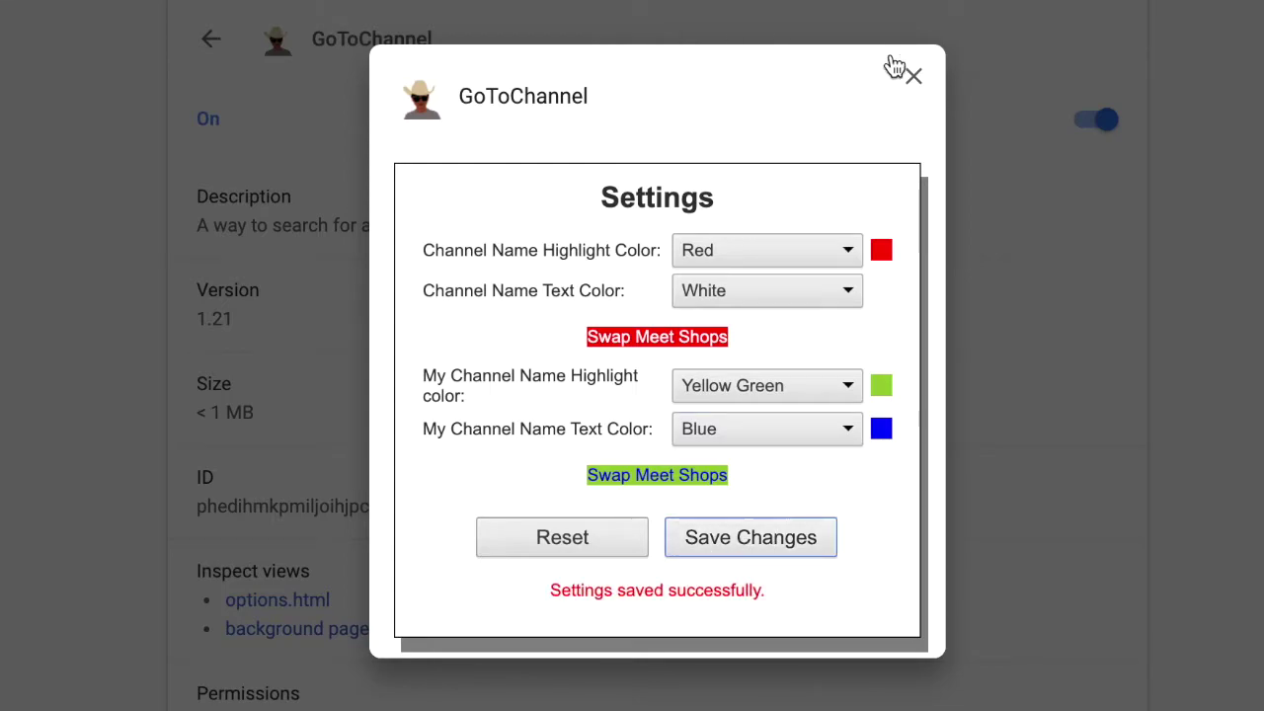
{"action": "left_click", "coordinate": [910, 81]}
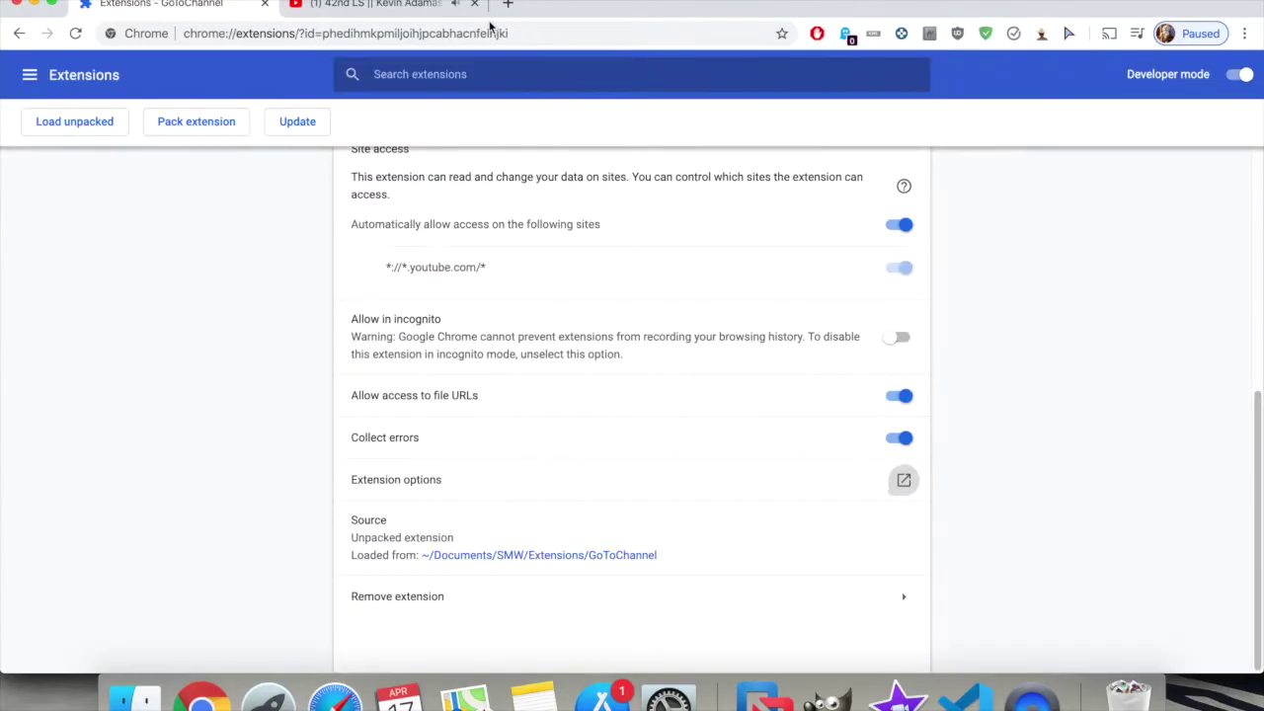
Back on the live stream, send the chat message 'shoutout guys, recording mode'
{"action": "left_click", "coordinate": [401, 5]}
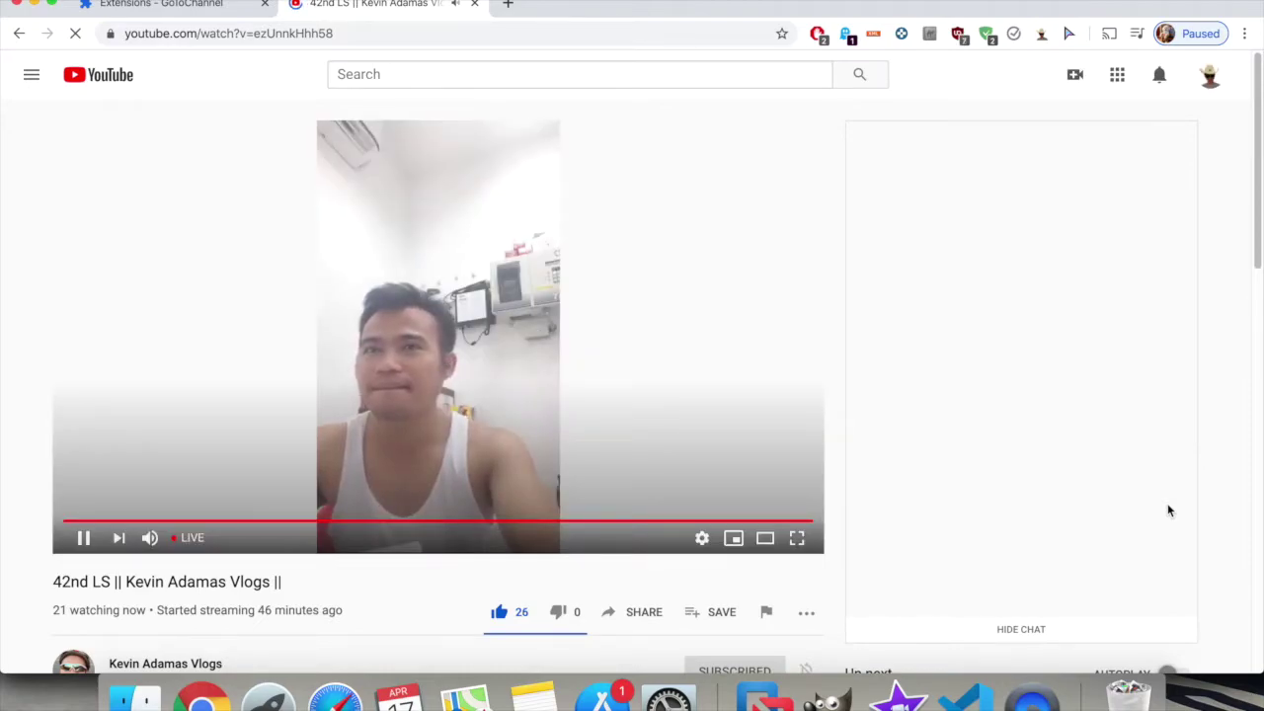
{"action": "left_click", "coordinate": [1024, 556]}
{"action": "type", "text": "shoutout guys, re"}
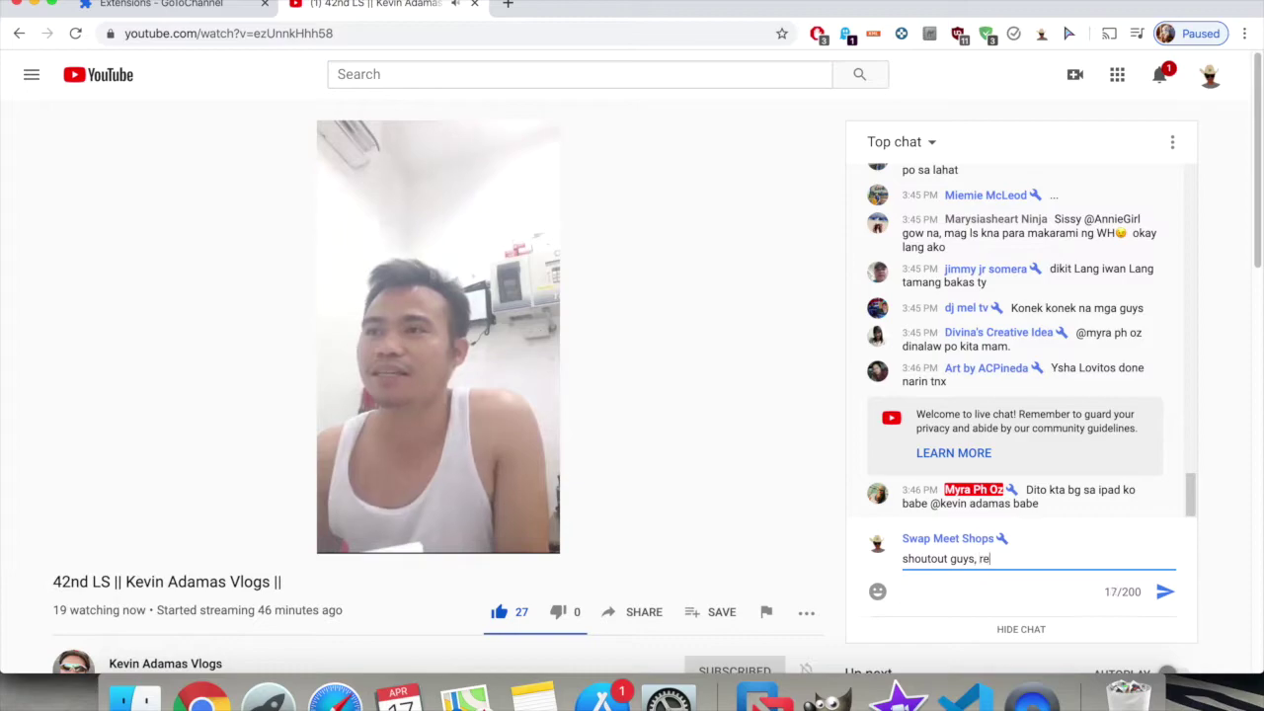
{"action": "type", "text": "cordin"}
{"action": "key", "text": "BackSpace"}
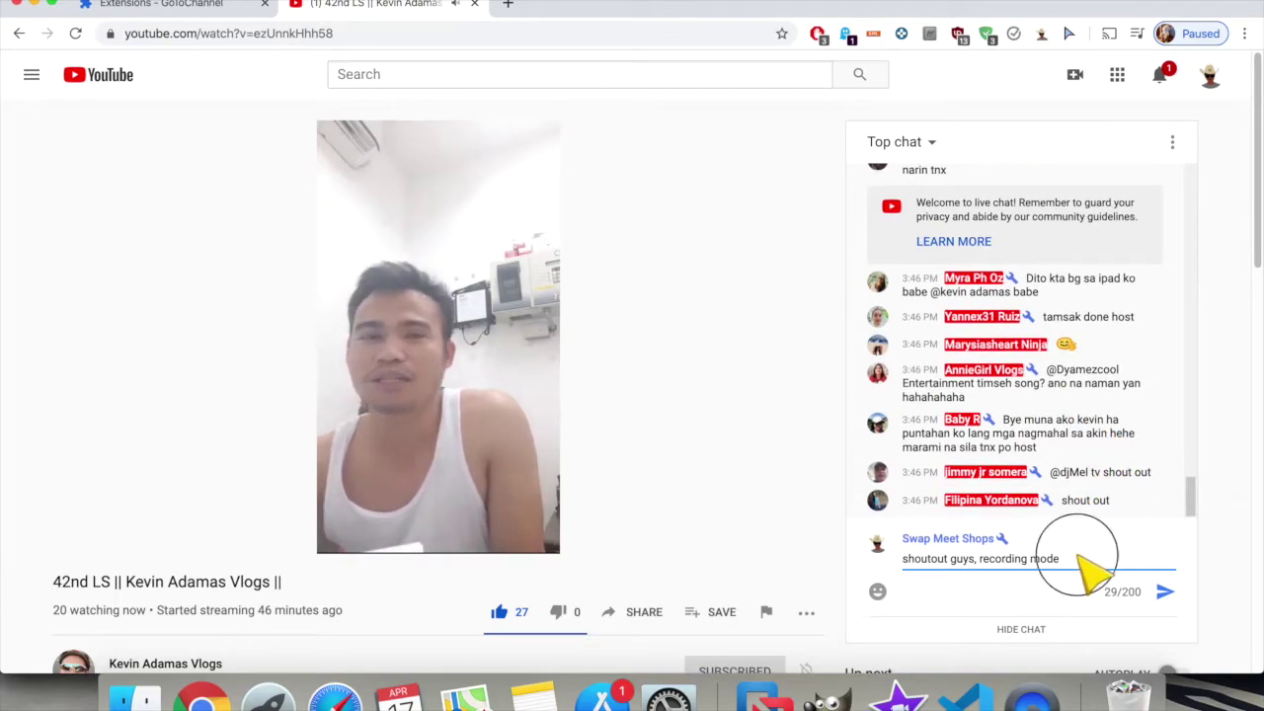
{"action": "key", "text": "Return"}
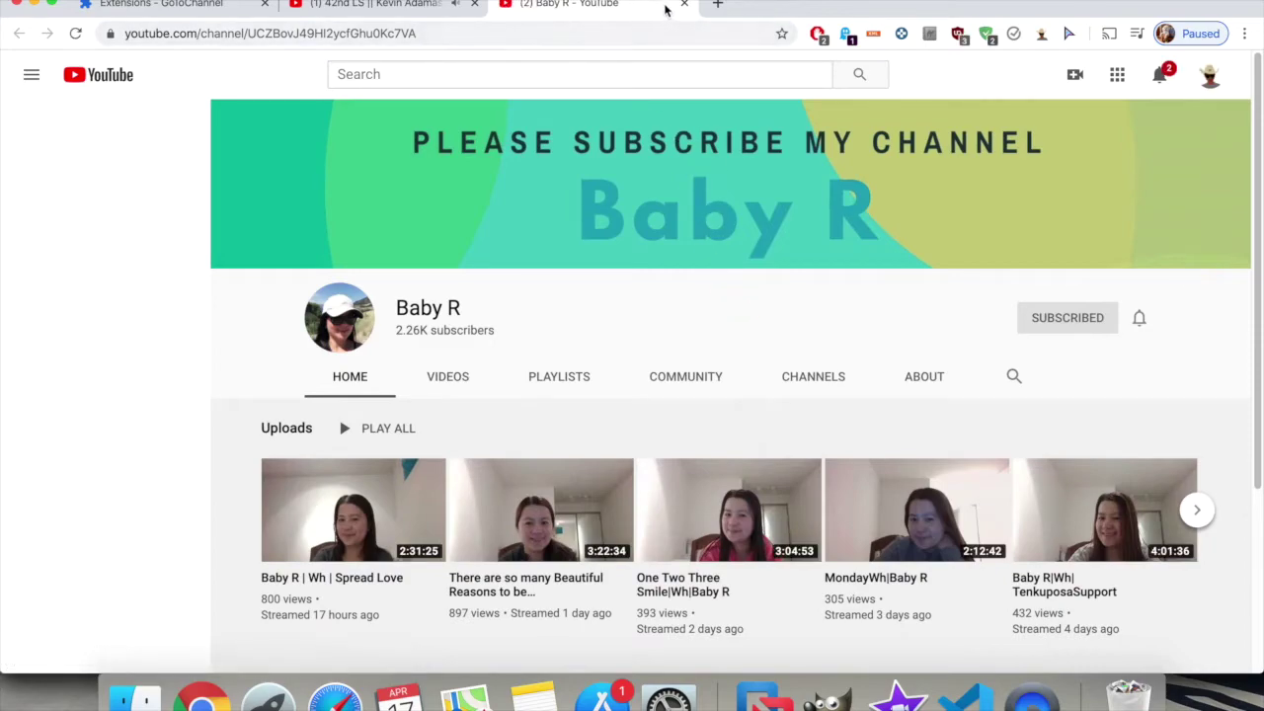
{"action": "left_click", "coordinate": [685, 6]}
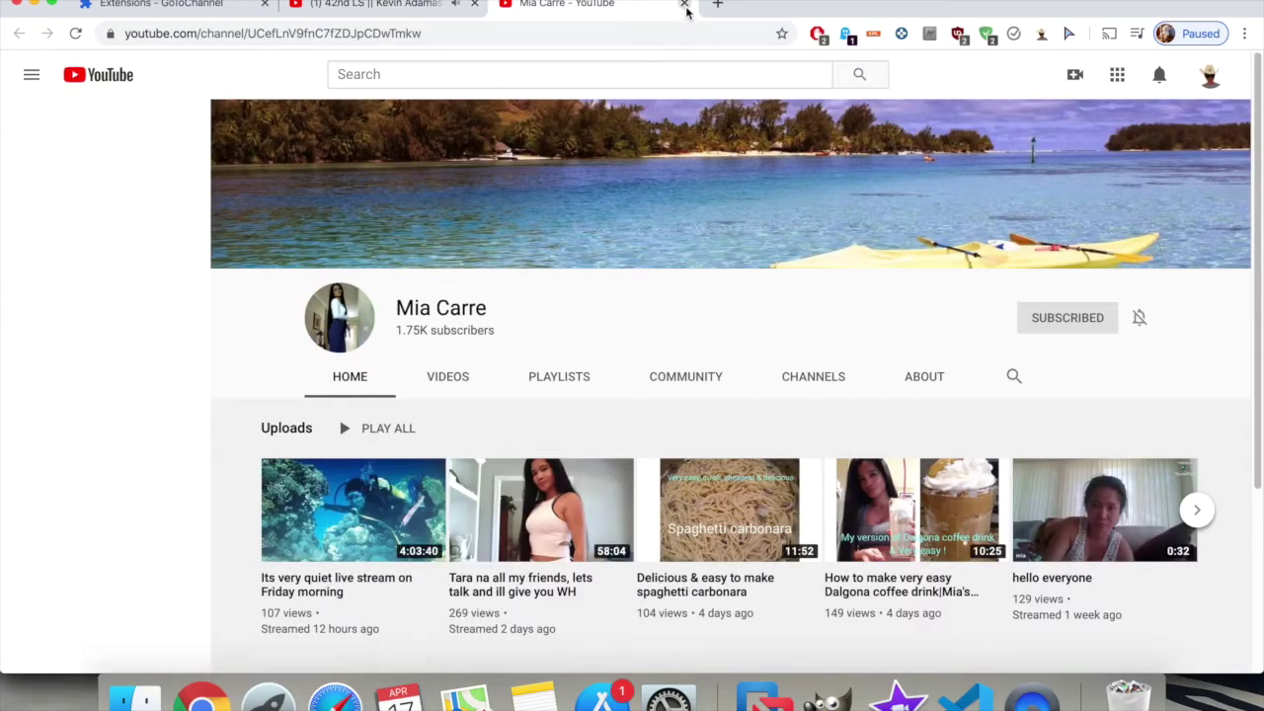
{"action": "left_click", "coordinate": [684, 5]}
{"action": "right_click", "coordinate": [1042, 33]}
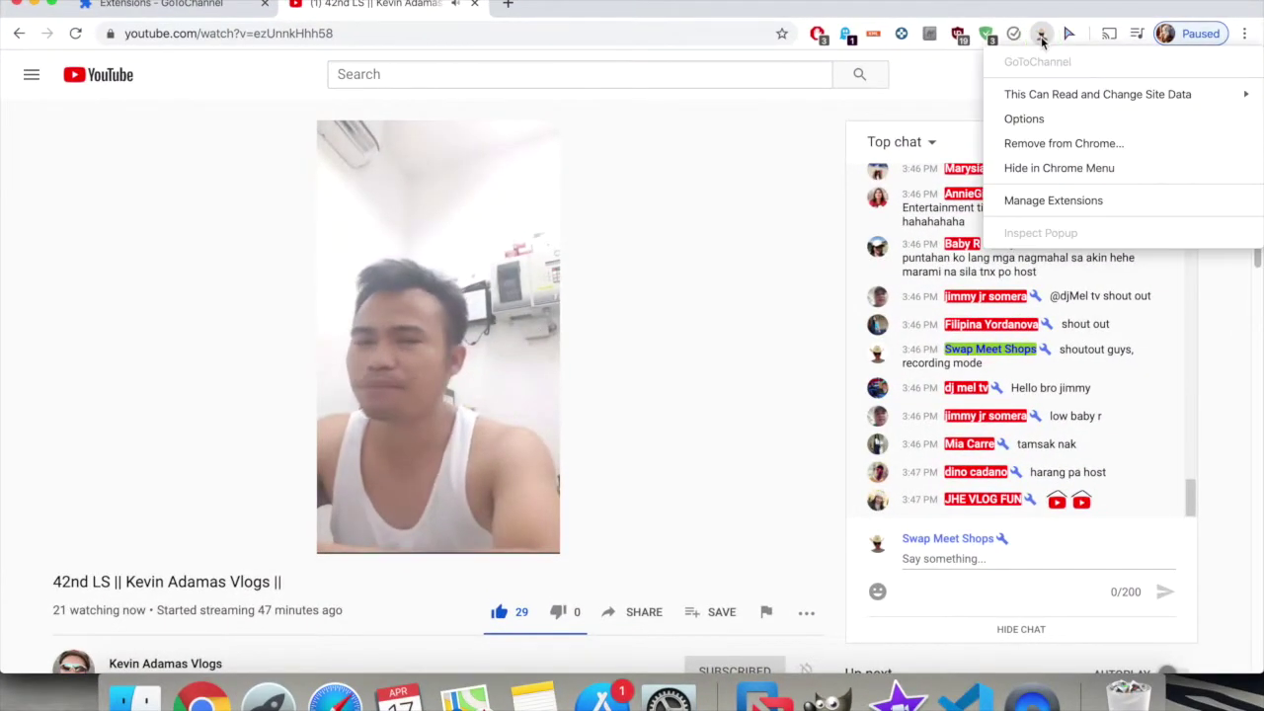
In GoToChannel Options, set channel names to a Blue highlight with White text
{"action": "left_click", "coordinate": [1046, 119]}
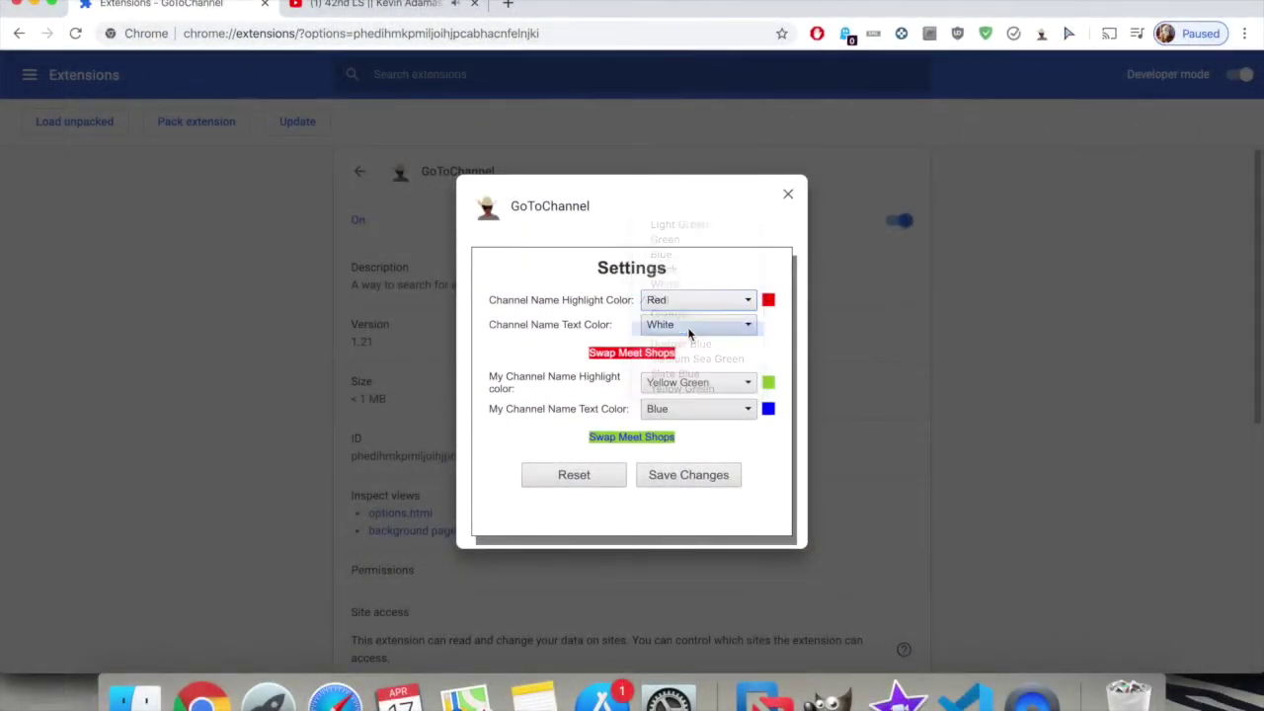
{"action": "left_click", "coordinate": [696, 301]}
{"action": "left_click", "coordinate": [696, 329]}
{"action": "left_click", "coordinate": [696, 301]}
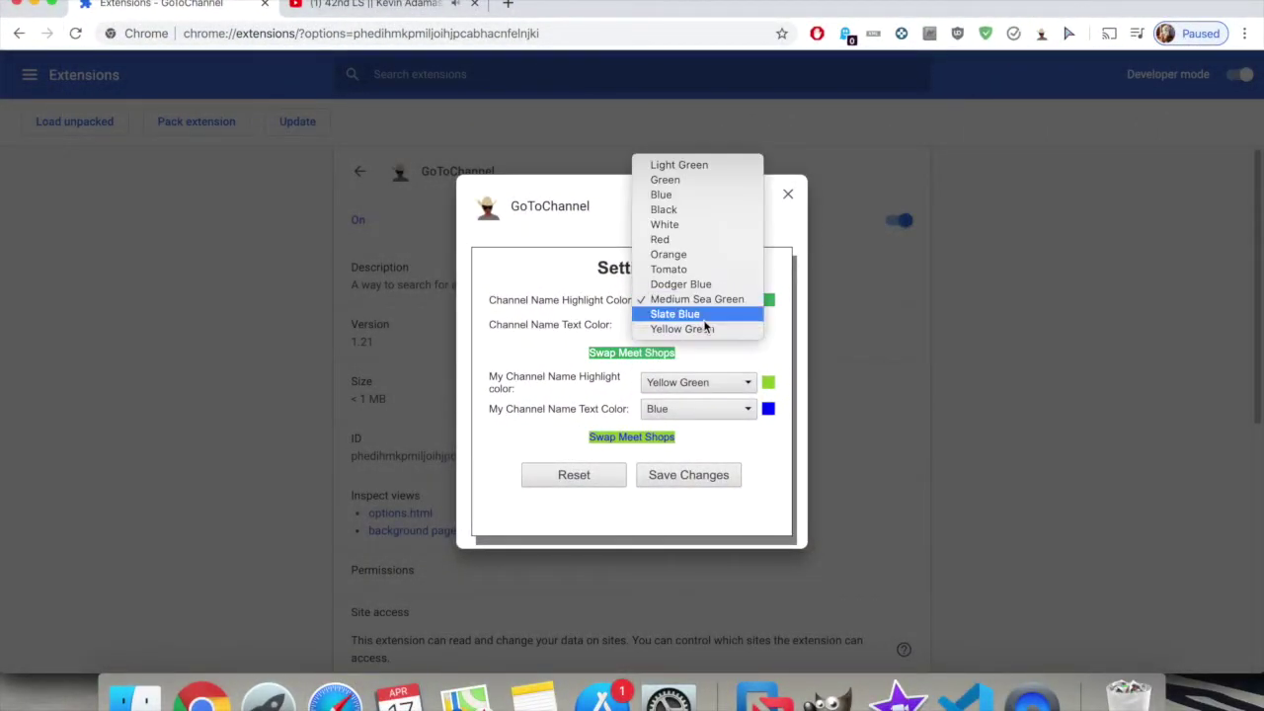
{"action": "left_click", "coordinate": [691, 195]}
{"action": "left_click", "coordinate": [702, 332]}
{"action": "left_click", "coordinate": [696, 311]}
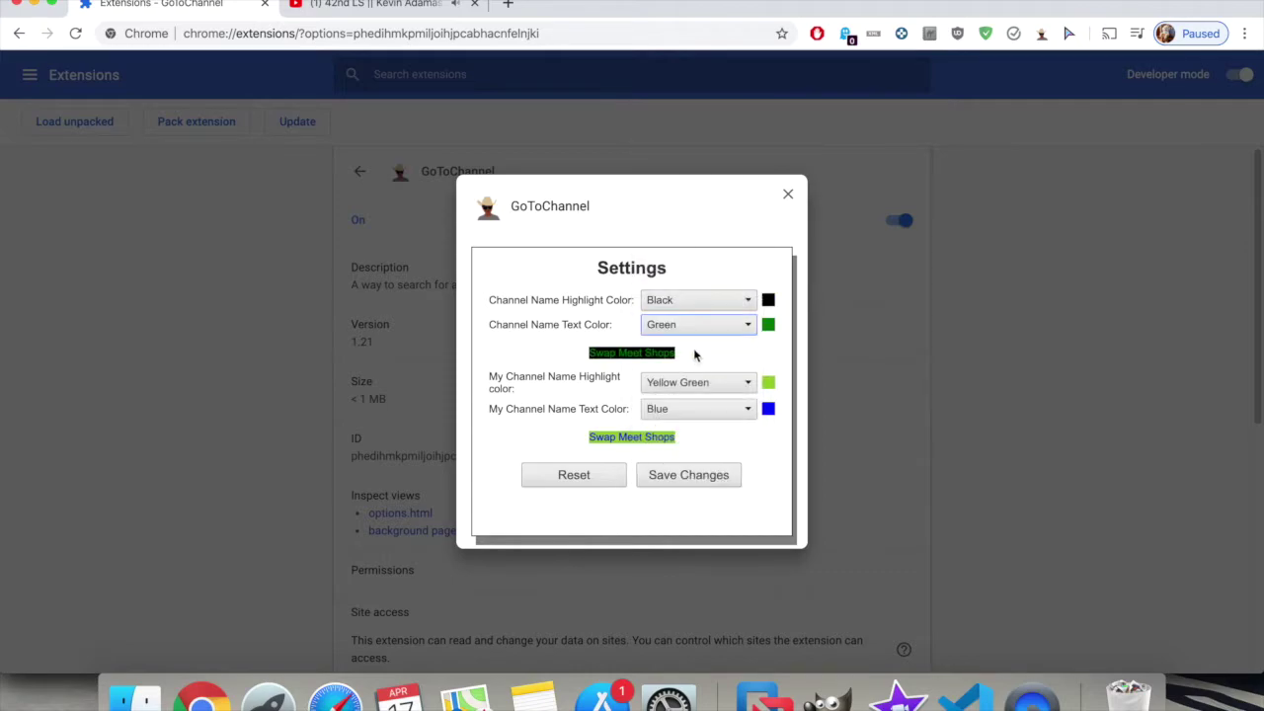
{"action": "left_click", "coordinate": [696, 284]}
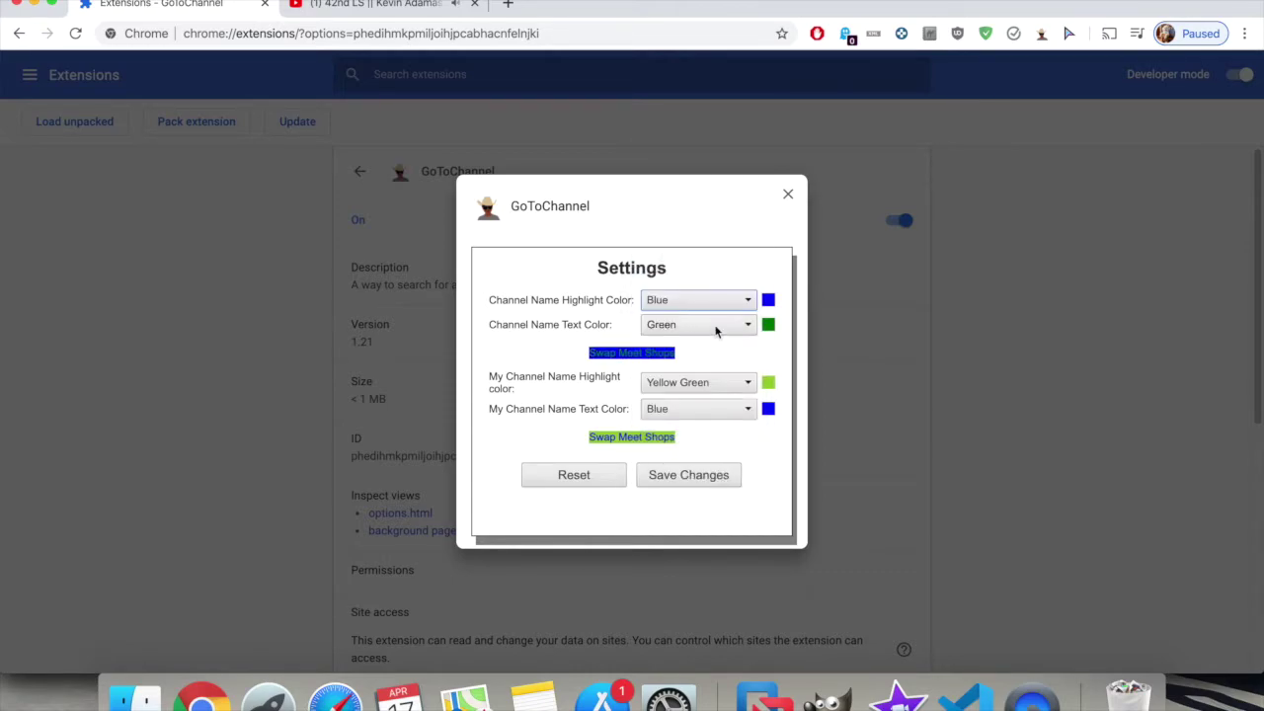
{"action": "left_click", "coordinate": [706, 325]}
{"action": "left_click", "coordinate": [696, 336]}
Give my own name an Orange highlight with White text
{"action": "left_click", "coordinate": [702, 382]}
{"action": "left_click", "coordinate": [696, 297]}
{"action": "left_click", "coordinate": [696, 382]}
{"action": "left_click", "coordinate": [696, 408]}
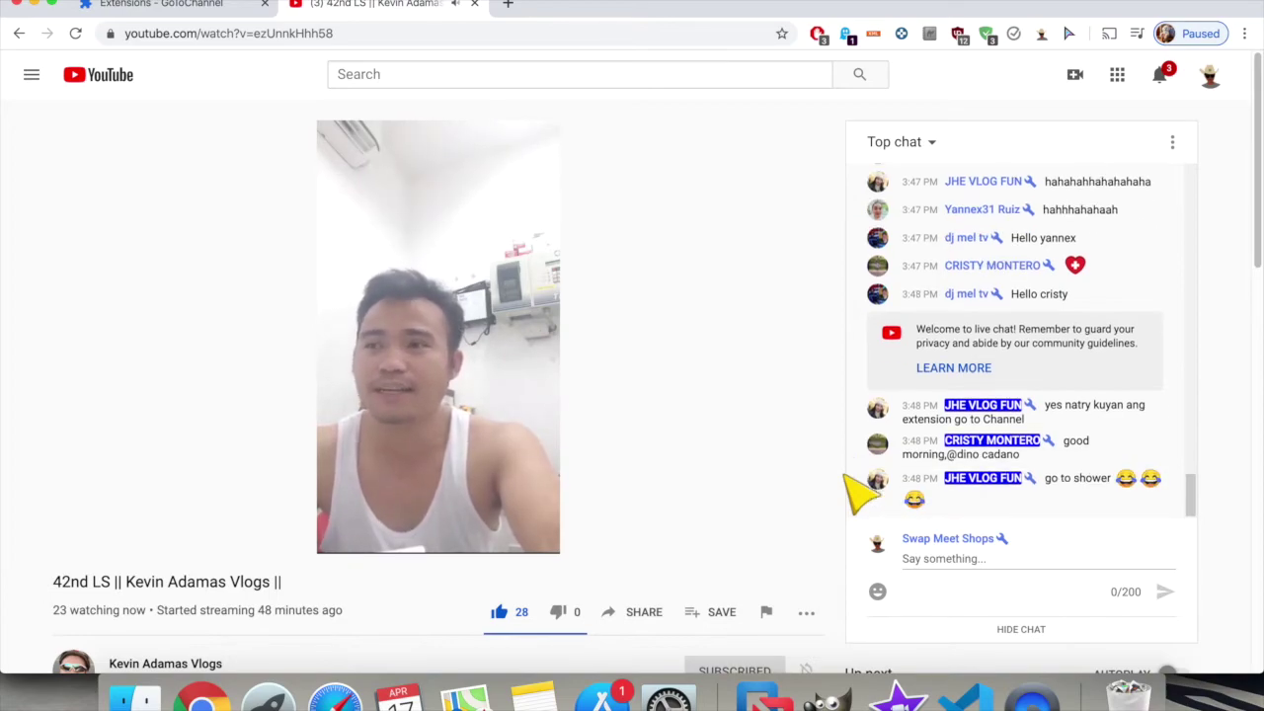
Place the cursor in the live chat box to write 'go to shower, new extension mo host!'
{"action": "left_click", "coordinate": [964, 558]}
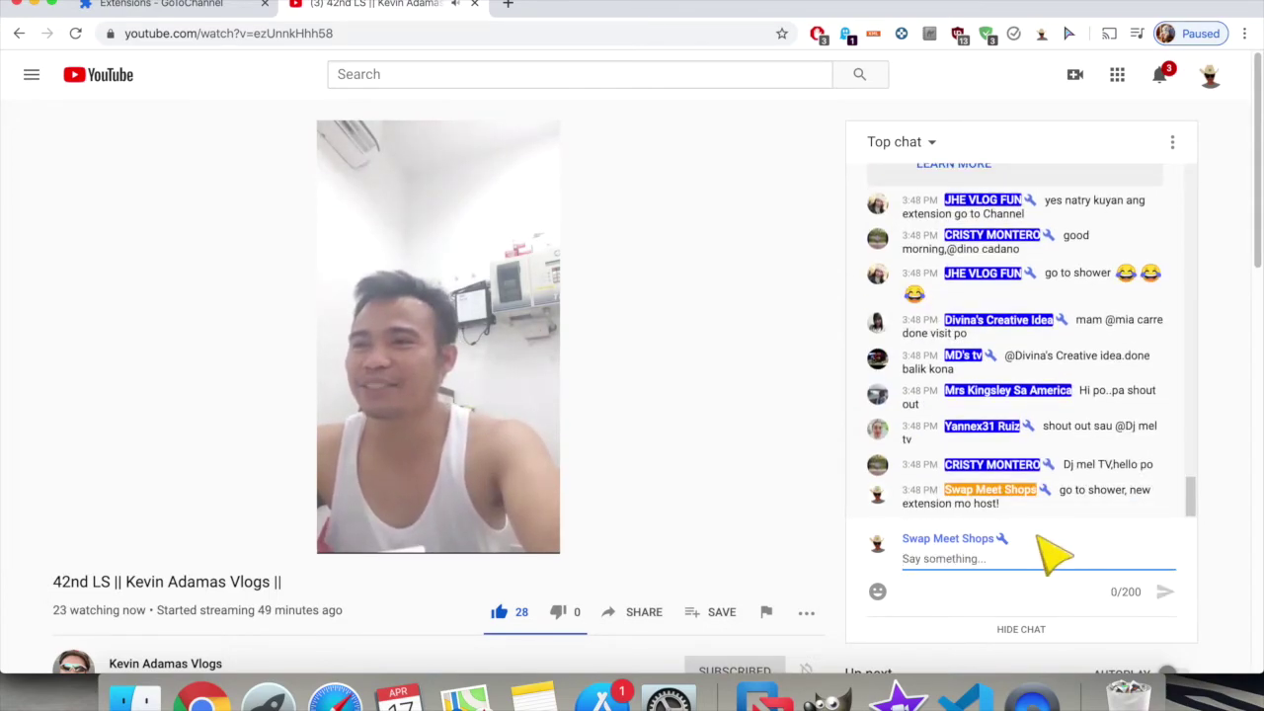